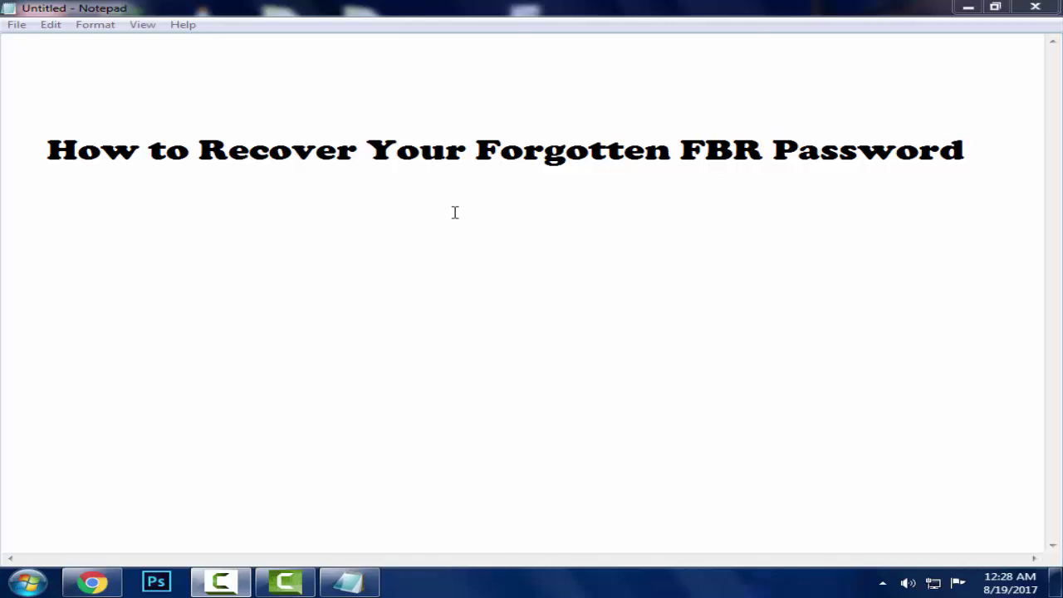
left_click(105, 588)
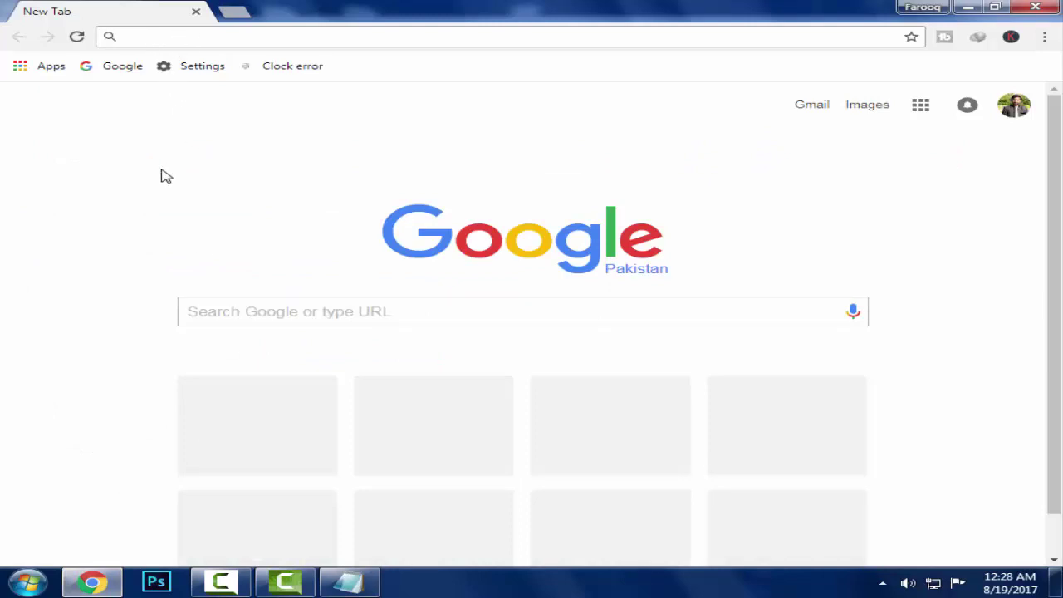
type("www")
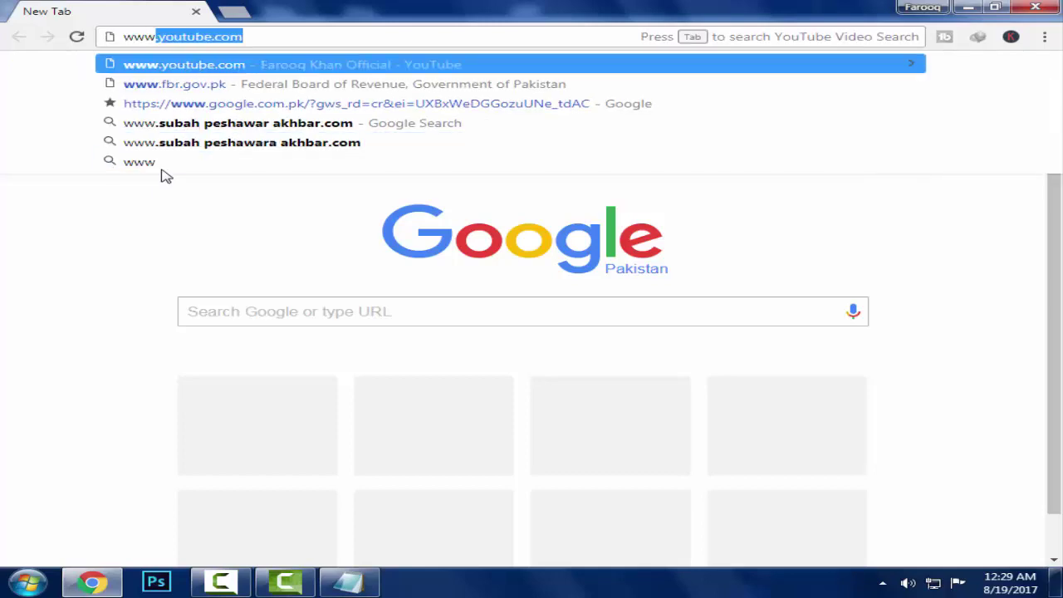
type(".gf")
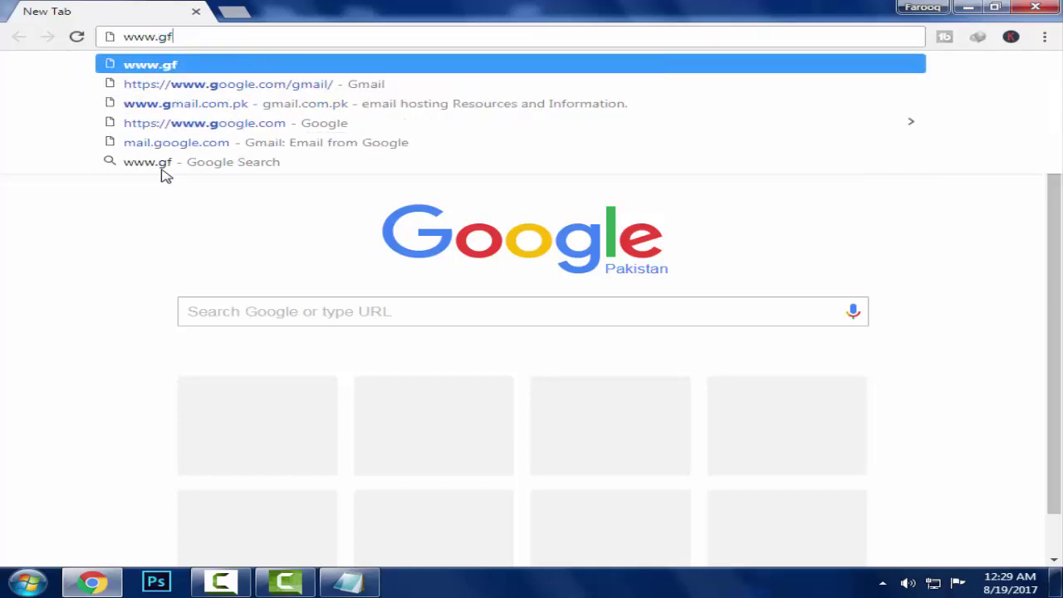
key("BackSpace")
key("BackSpace")
type("fb")
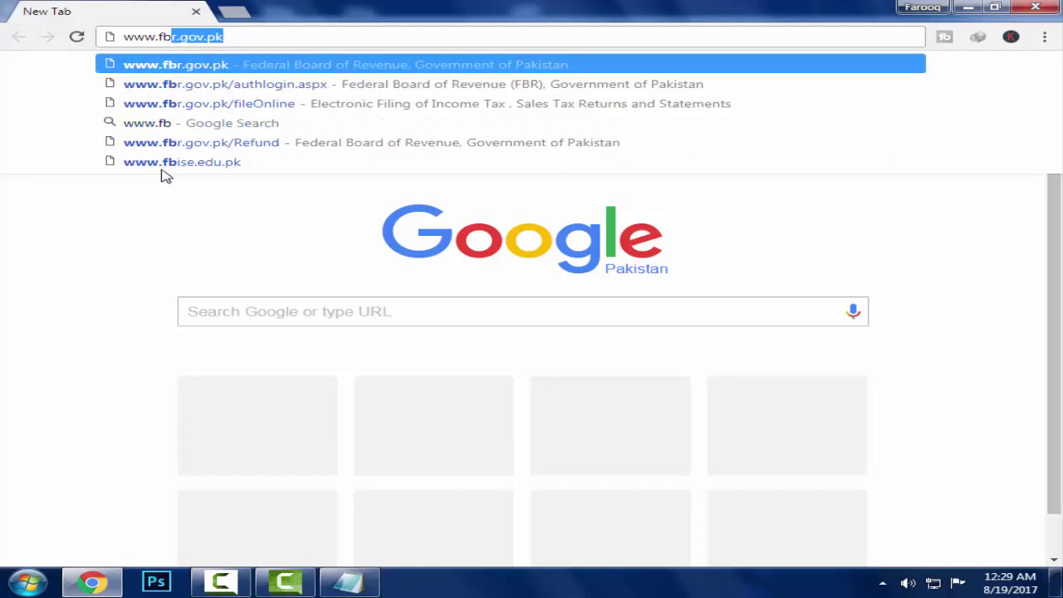
type("r.g")
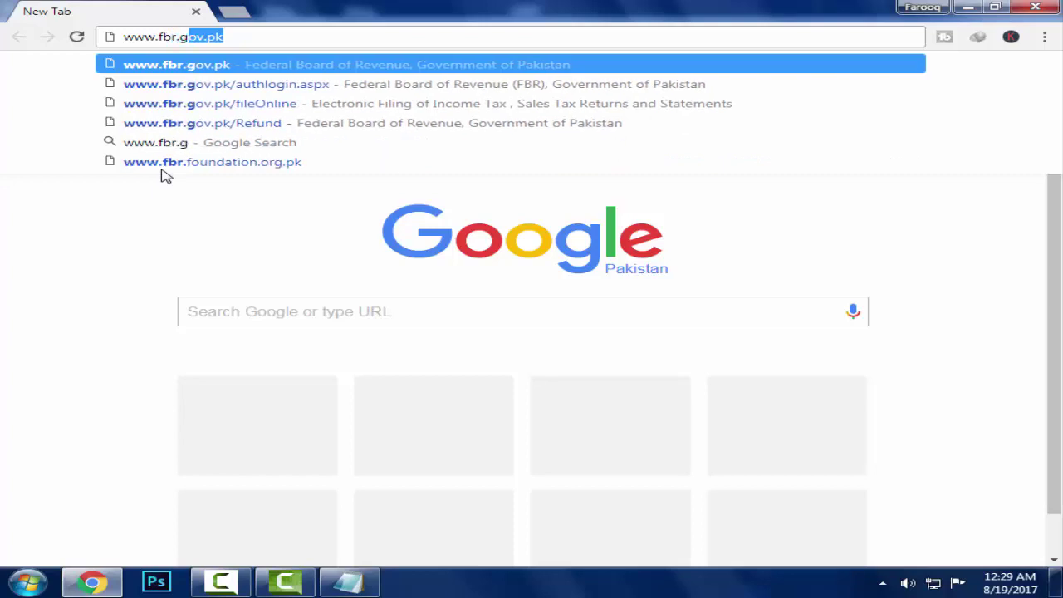
type("ov.pk")
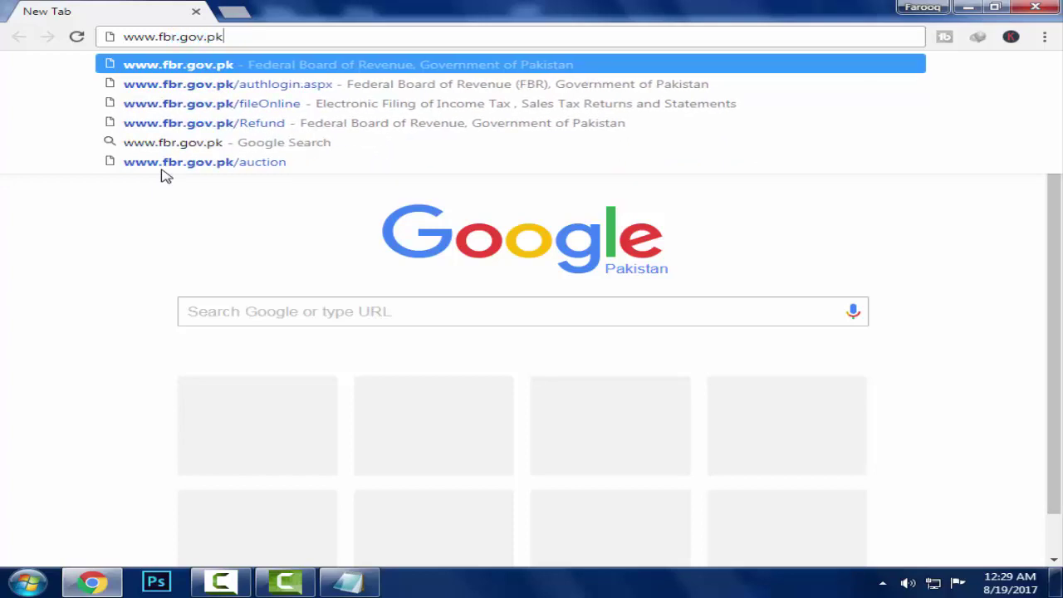
key("Return")
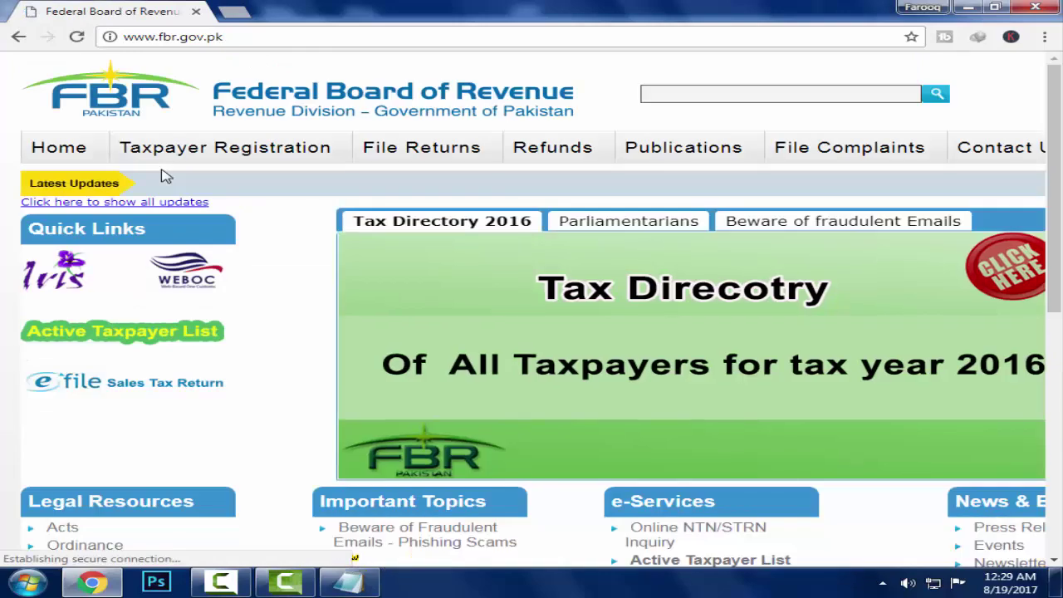
Open the Iris portal from Quick Links and go to its Forgot Password form.
scroll(383, 176, "down", 1)
scroll(383, 176, "up", 1)
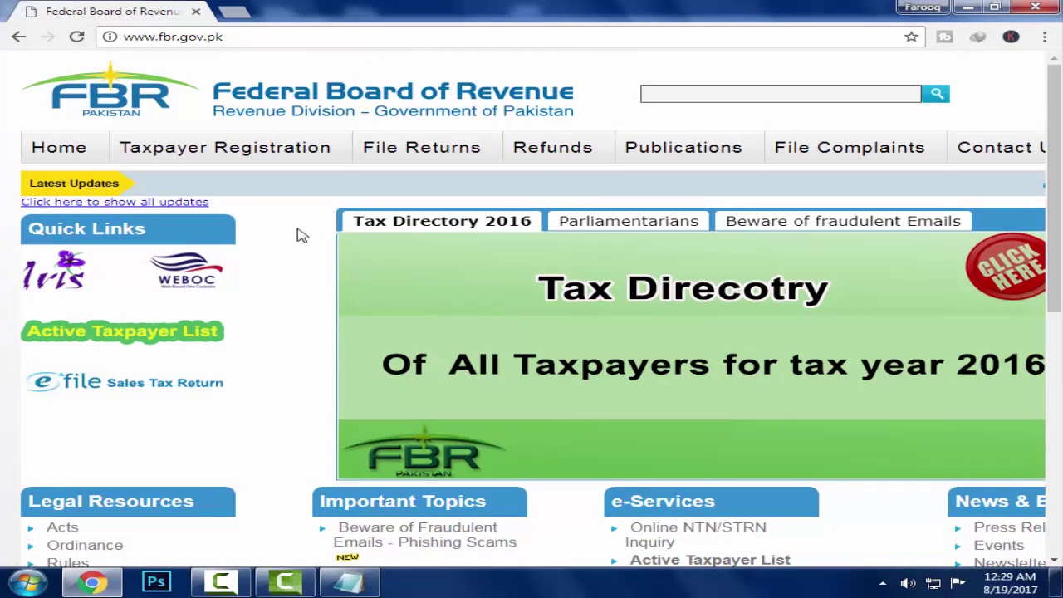
left_click(53, 281)
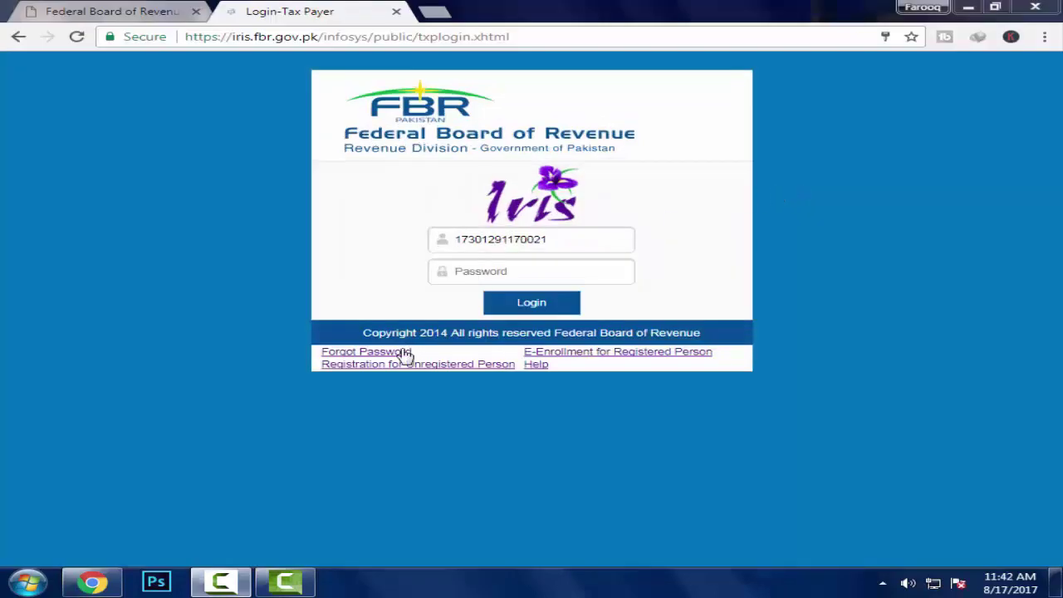
left_click(384, 353)
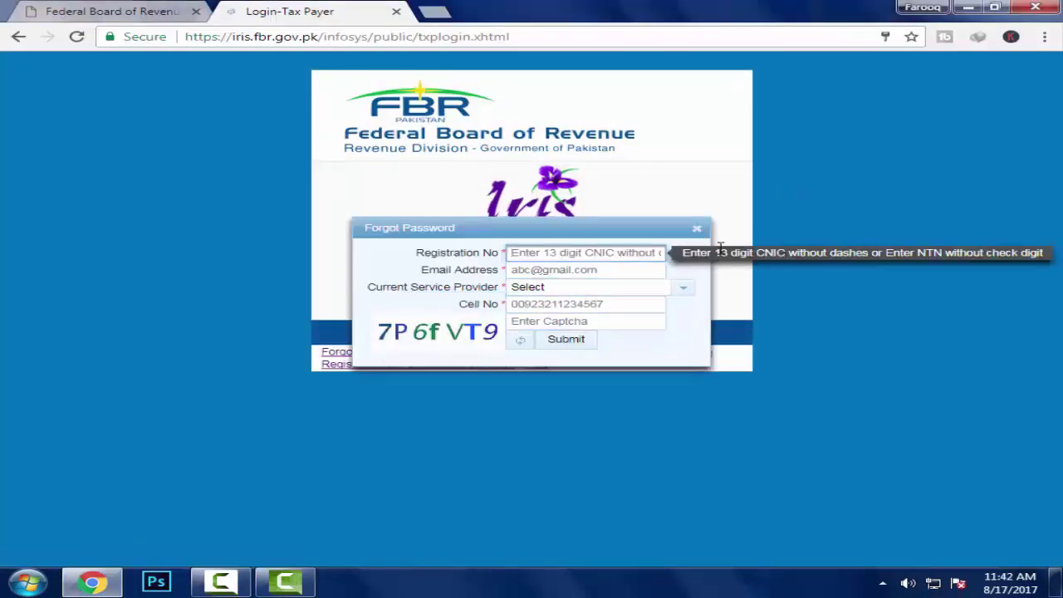
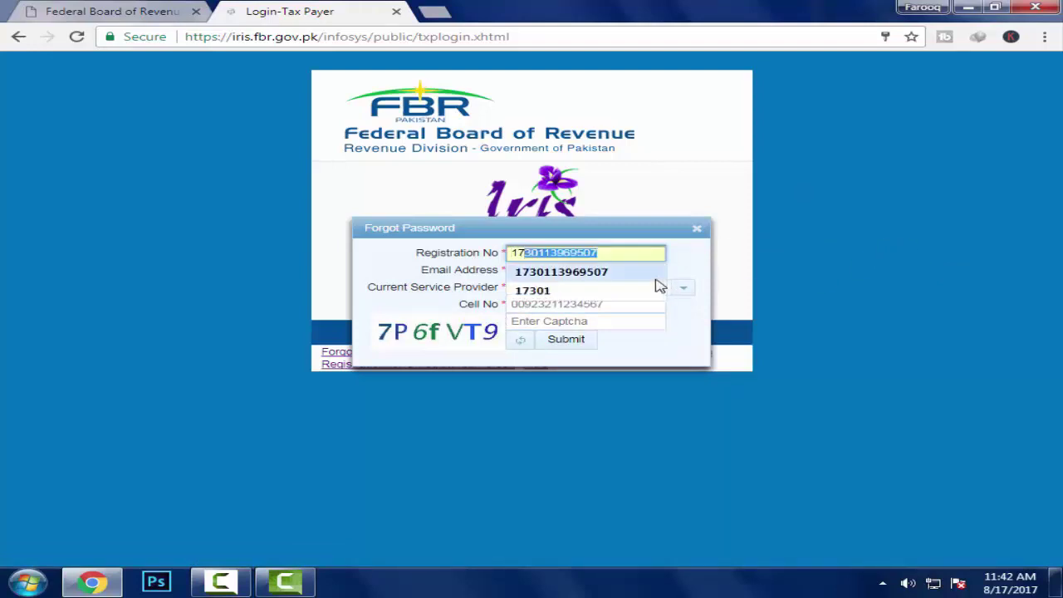
Replace the autofilled Registration No with the taxpayer's 13-digit CNIC number.
left_click(612, 280)
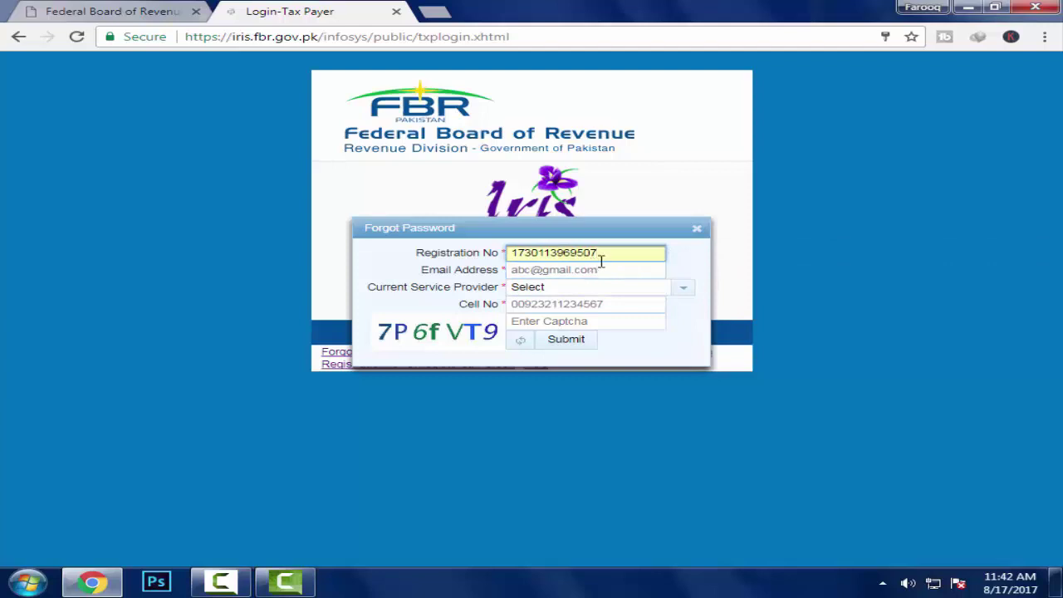
key("BackSpace")
key("BackSpace")
key("BackSpace")
key("BackSpace")
key("BackSpace")
key("BackSpace")
key("BackSpace")
key("BackSpace")
key("BackSpace")
key("BackSpace")
key("BackSpace")
key("BackSpace")
key("BackSpace")
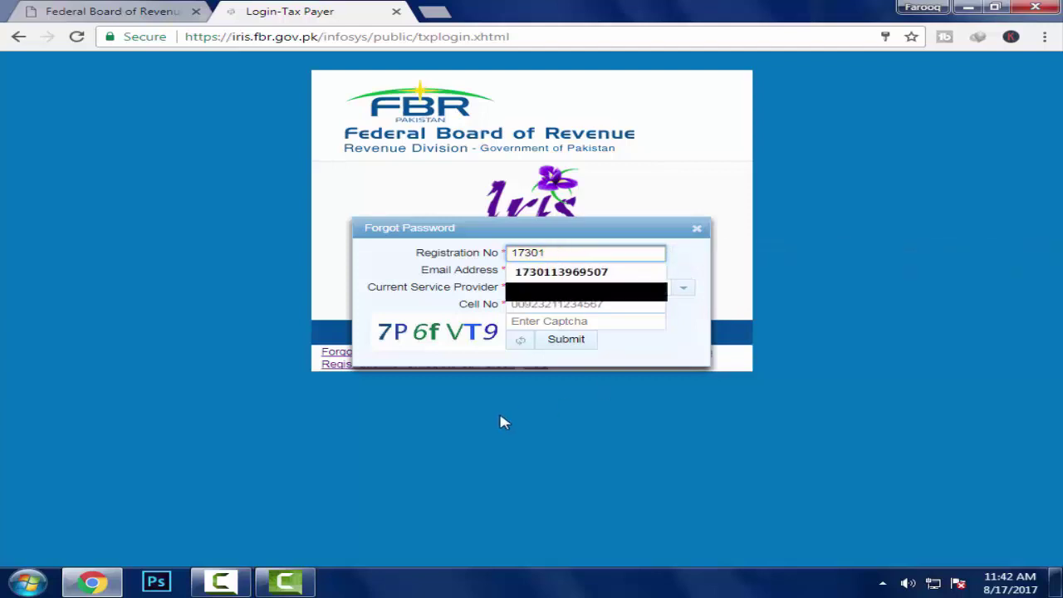
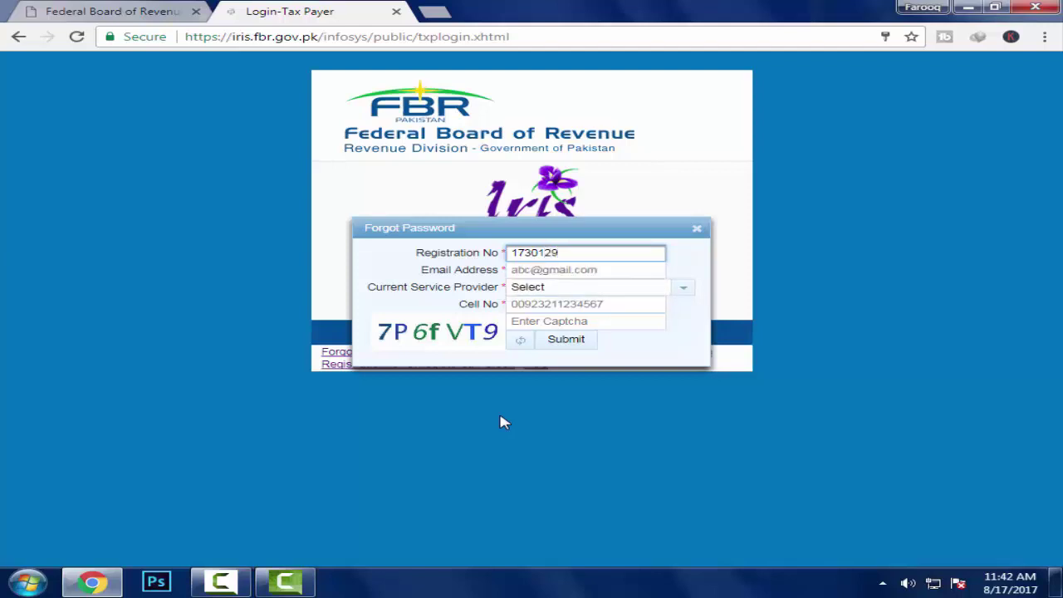
key("Tab")
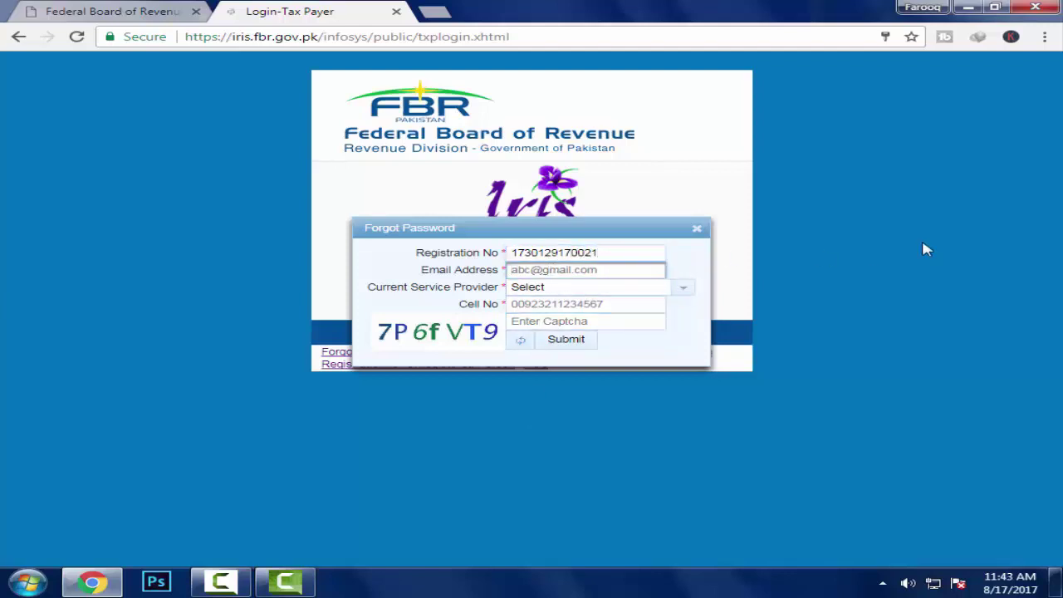
Fill in the suggested e-mail address and choose Mobilink as the service provider.
type("sa")
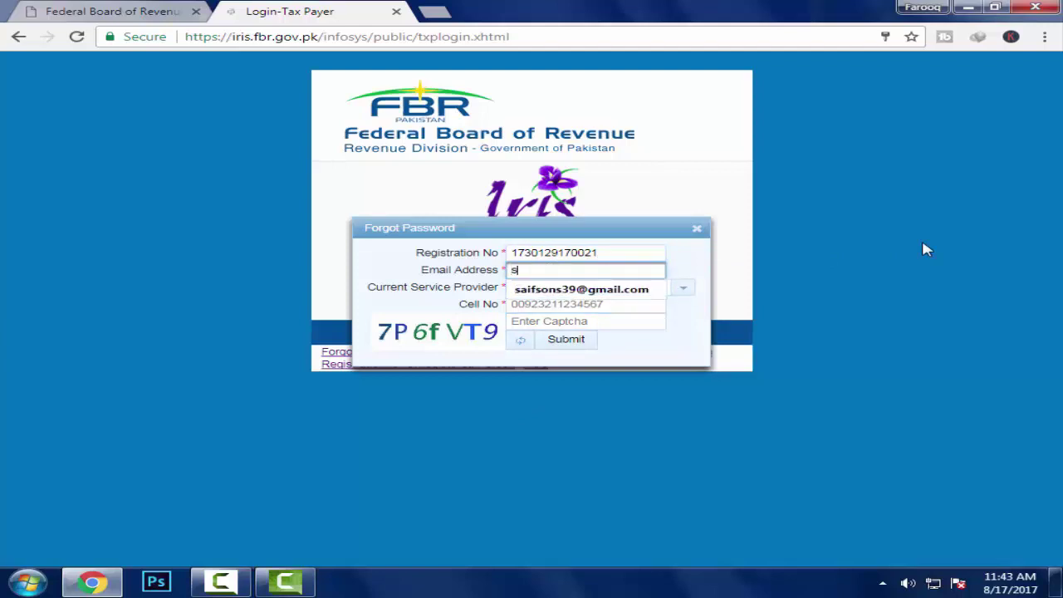
left_click(597, 299)
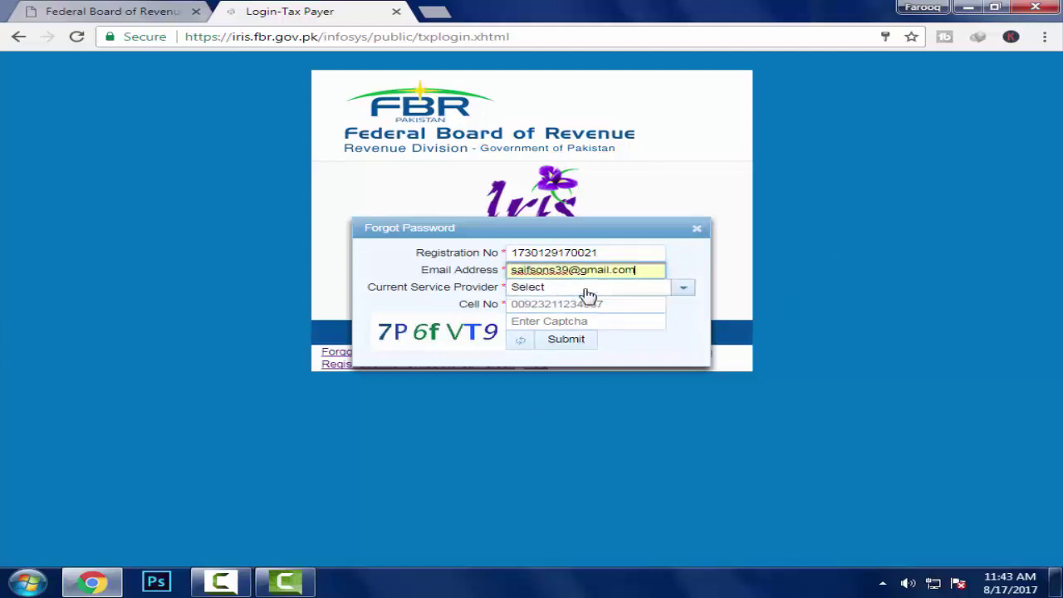
left_click(683, 287)
left_click(553, 327)
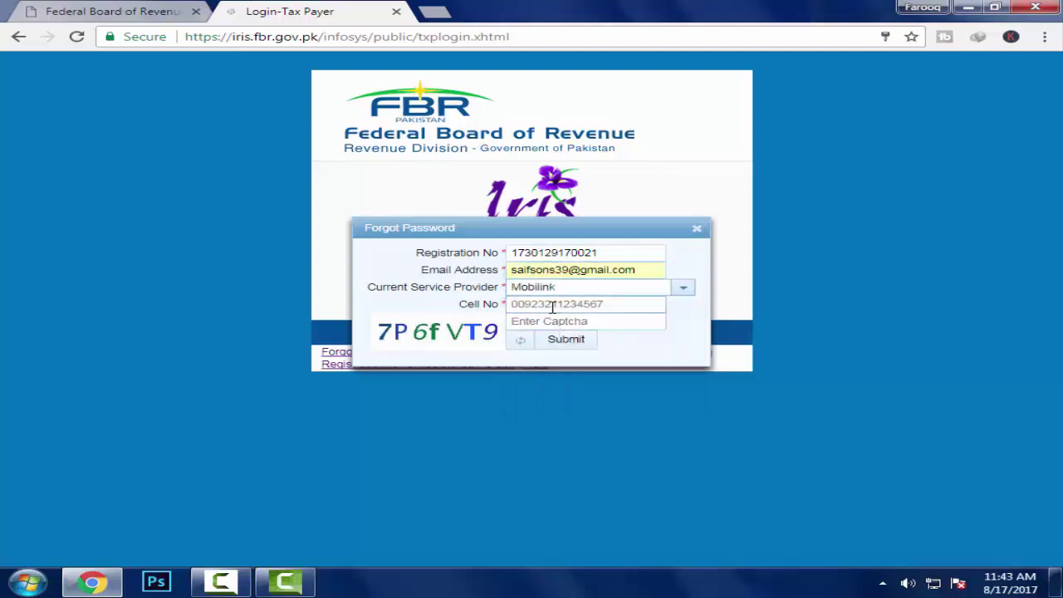
Enter the taxpayer's cell number and the captcha shown on the form.
left_click(546, 305)
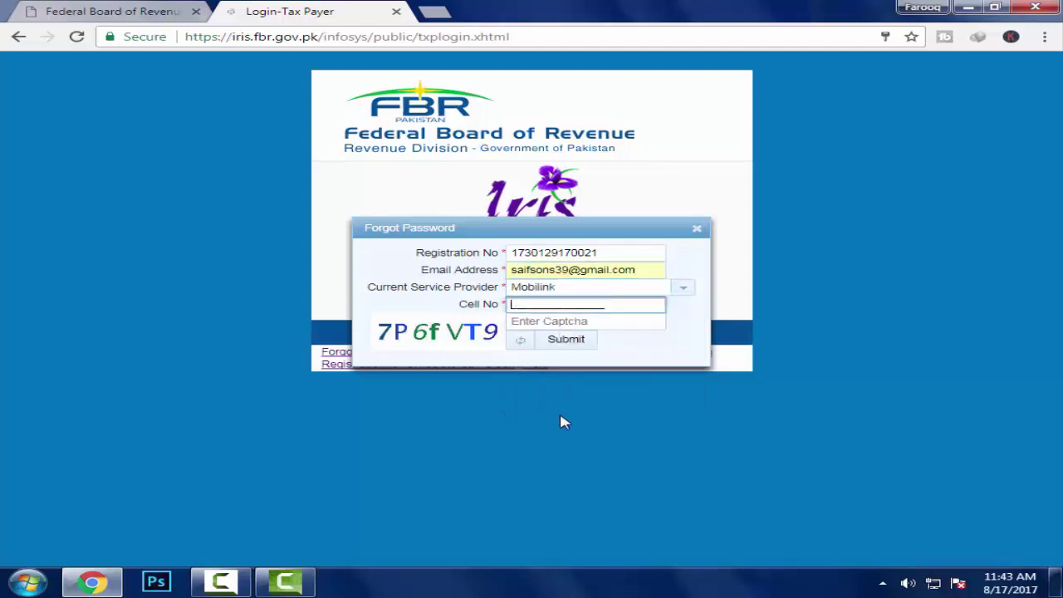
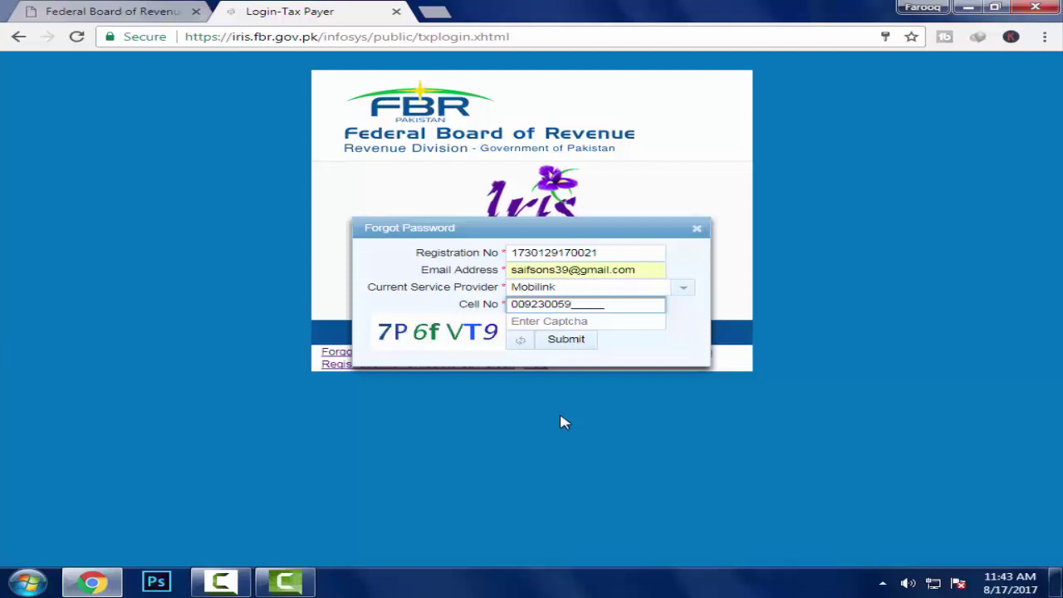
left_click(543, 324)
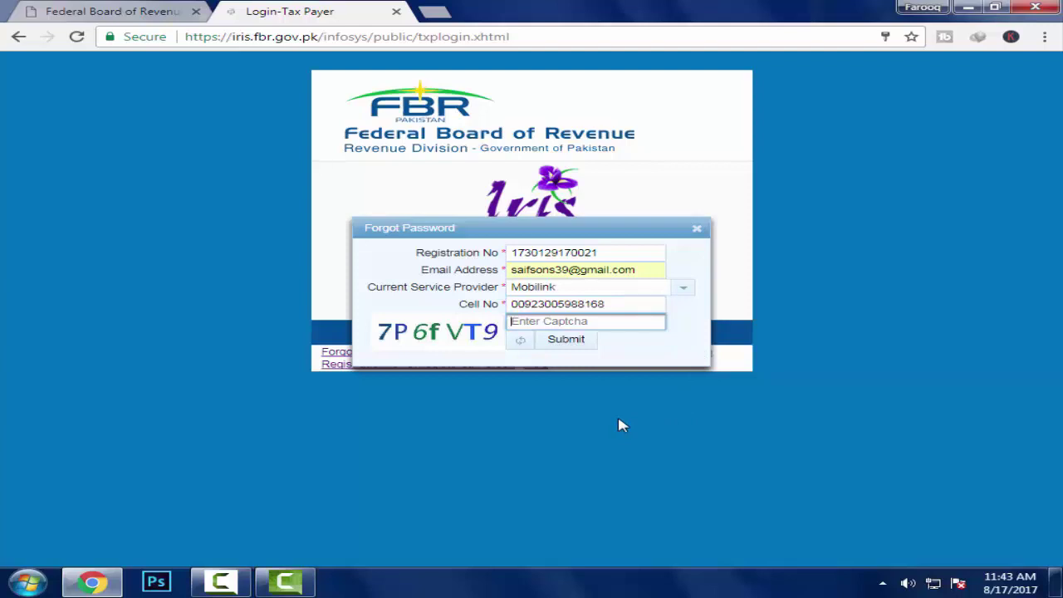
type("7P6fVT9")
Submit the recovery request so verification codes are sent by SMS and email.
left_click(576, 346)
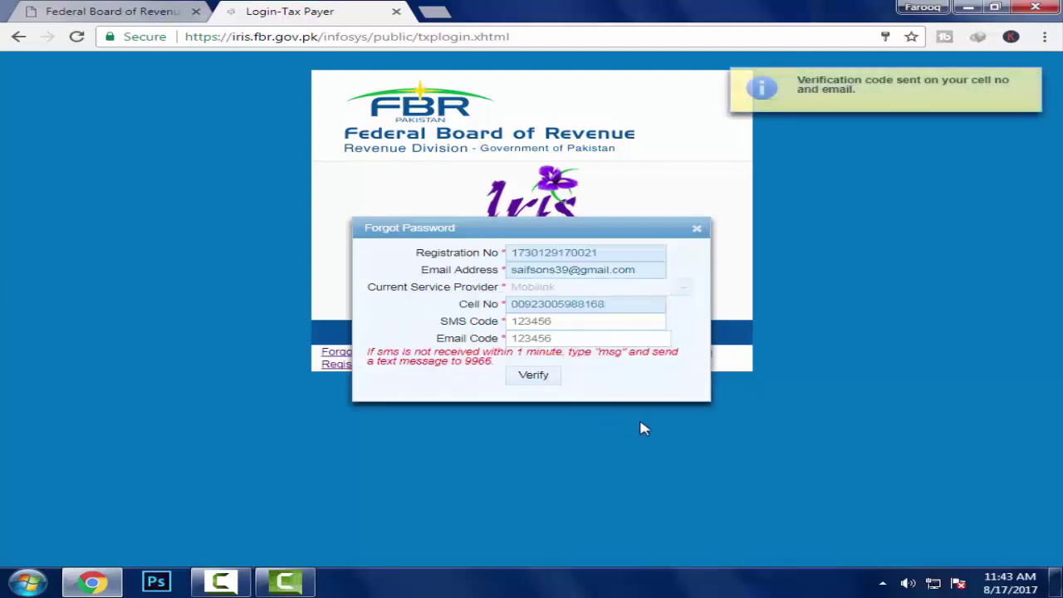
left_click(540, 321)
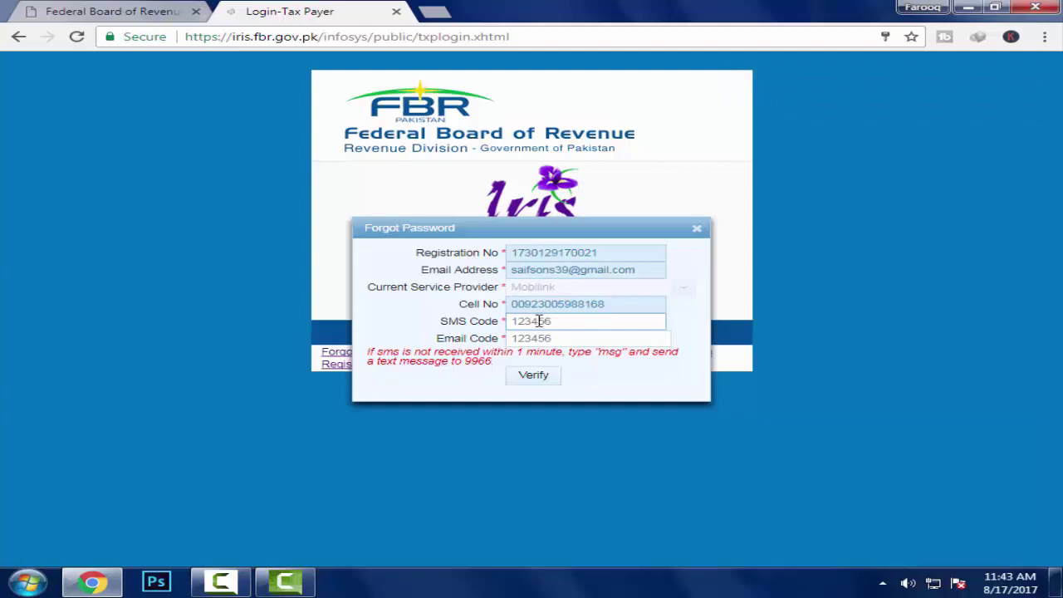
left_click(539, 321)
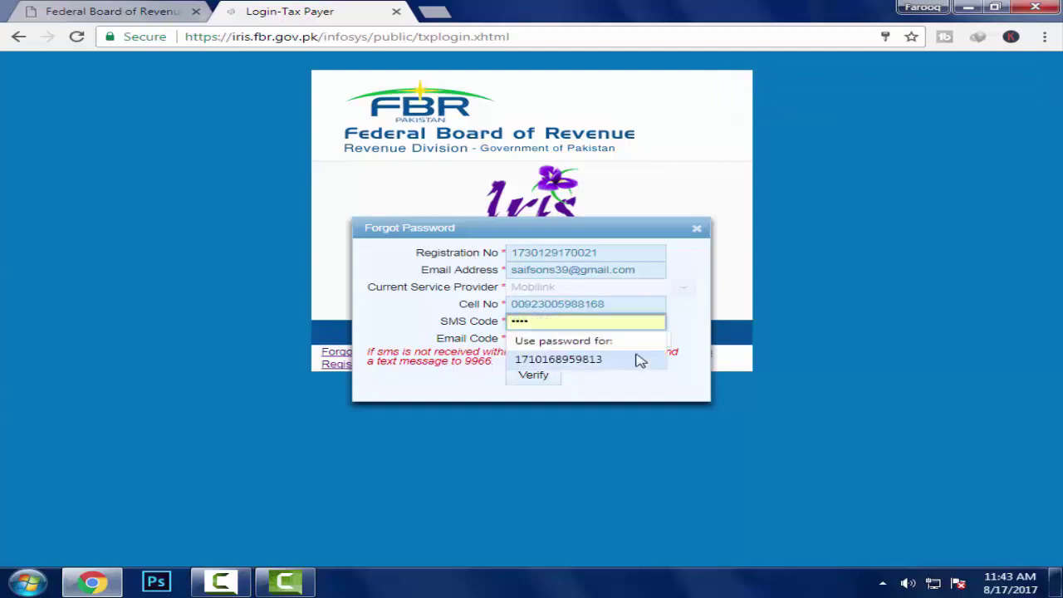
key("Escape")
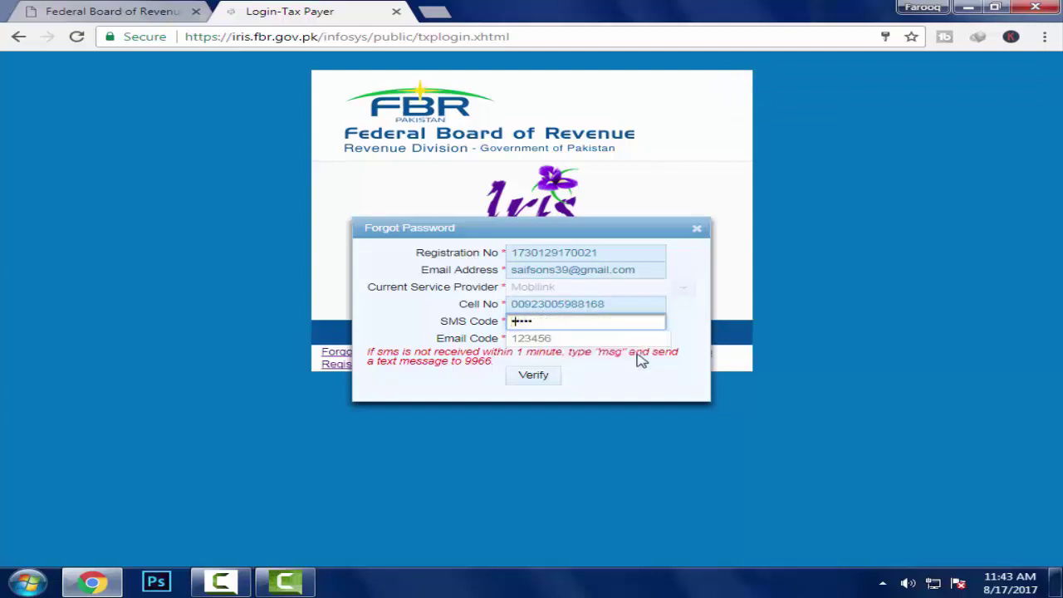
Enter the SMS and email verification codes and submit them for verification.
type("1")
key("BackSpace")
key("BackSpace")
key("BackSpace")
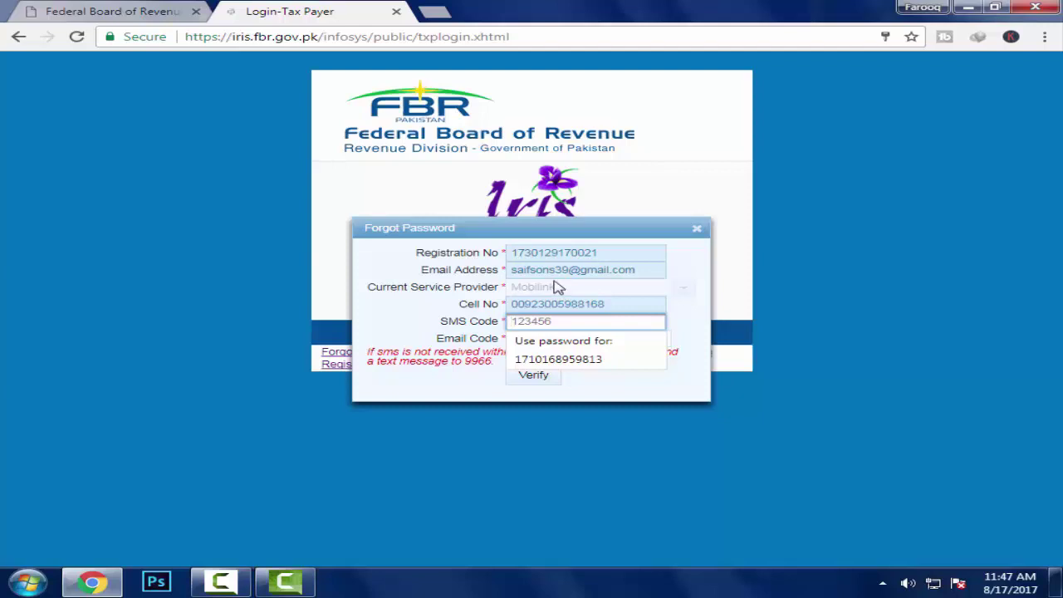
type("1")
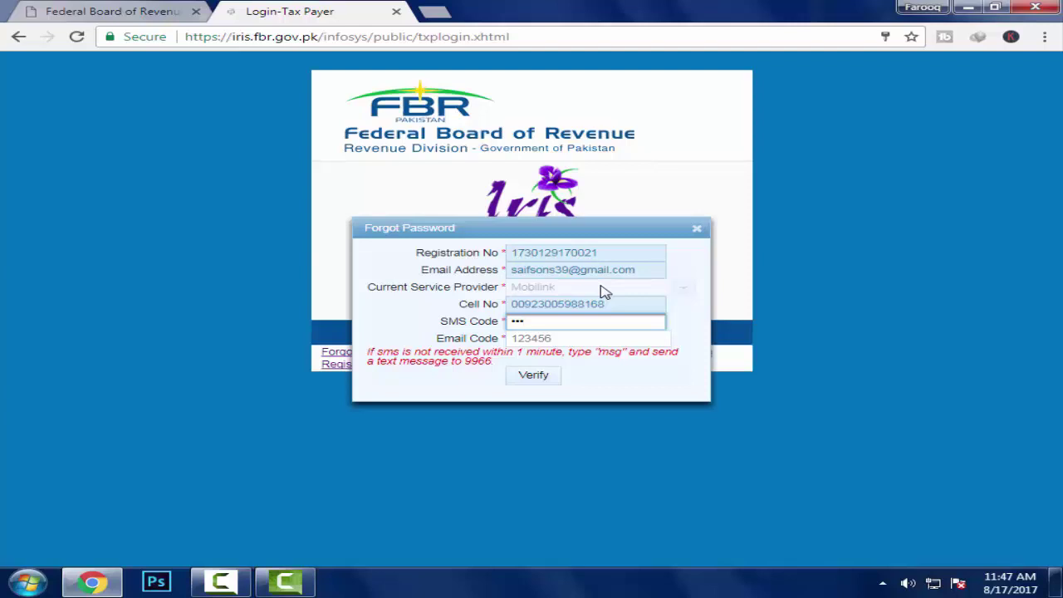
key("BackSpace")
key("BackSpace")
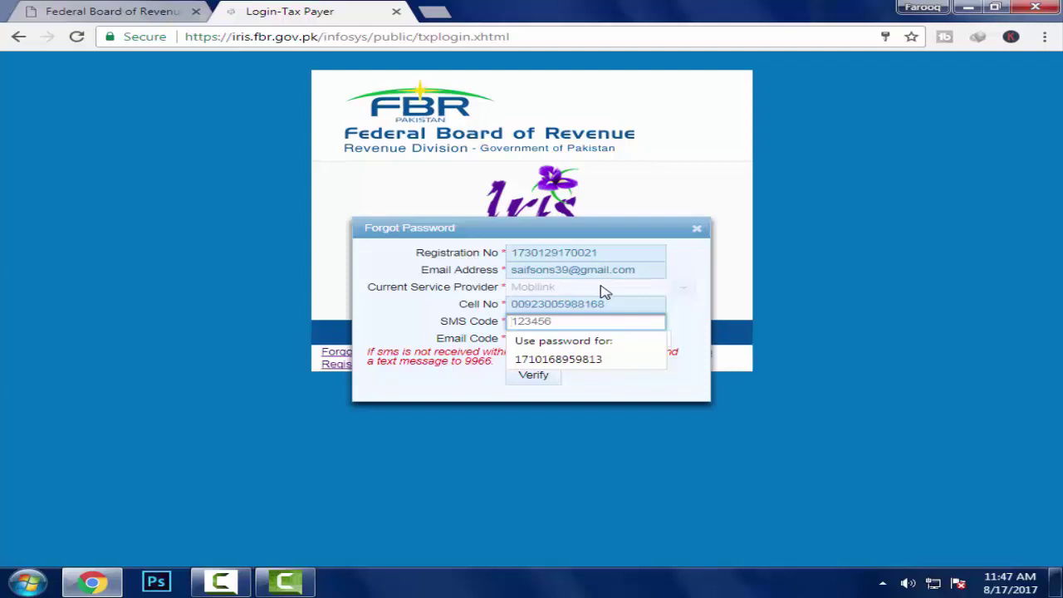
type("•••")
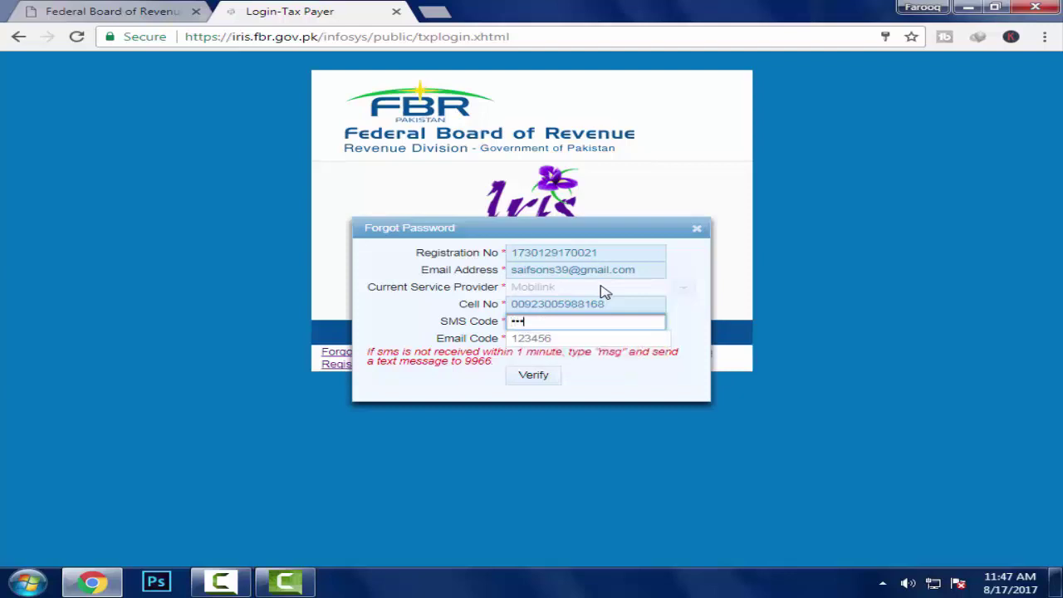
type("•••")
key("Tab")
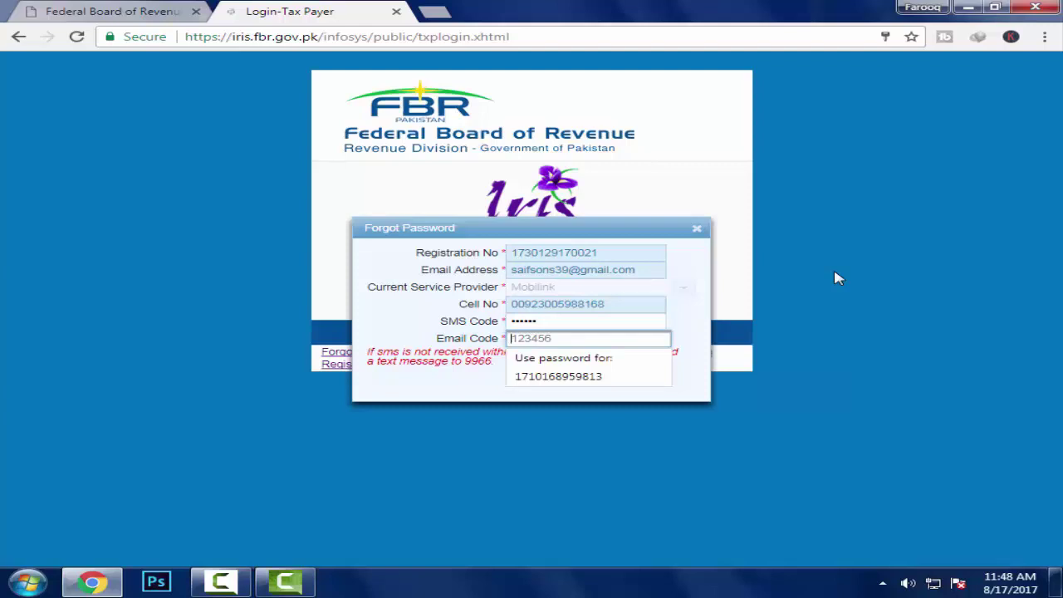
type("••••")
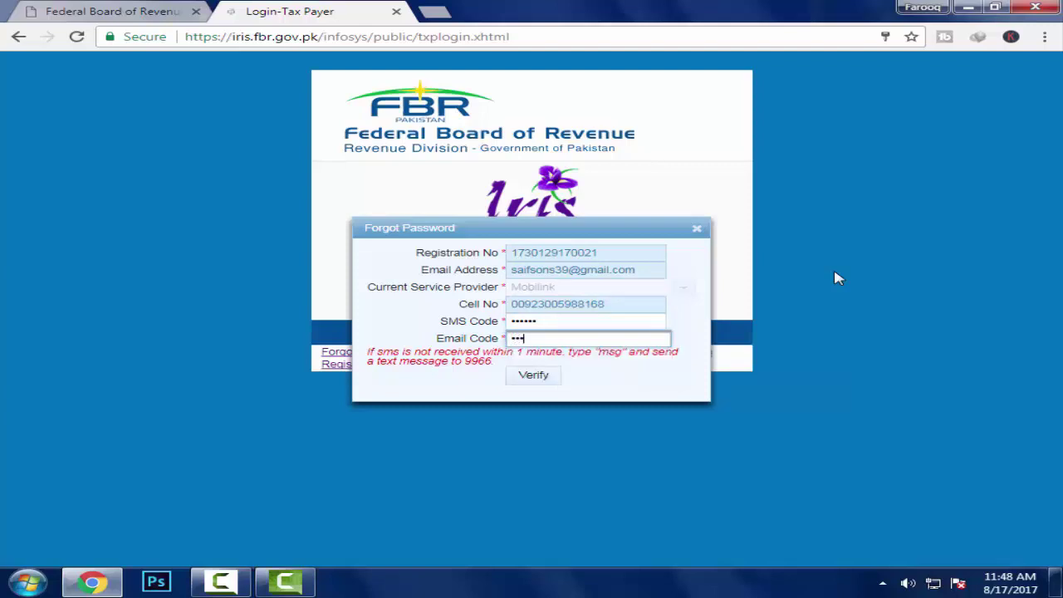
type("••")
left_click(535, 377)
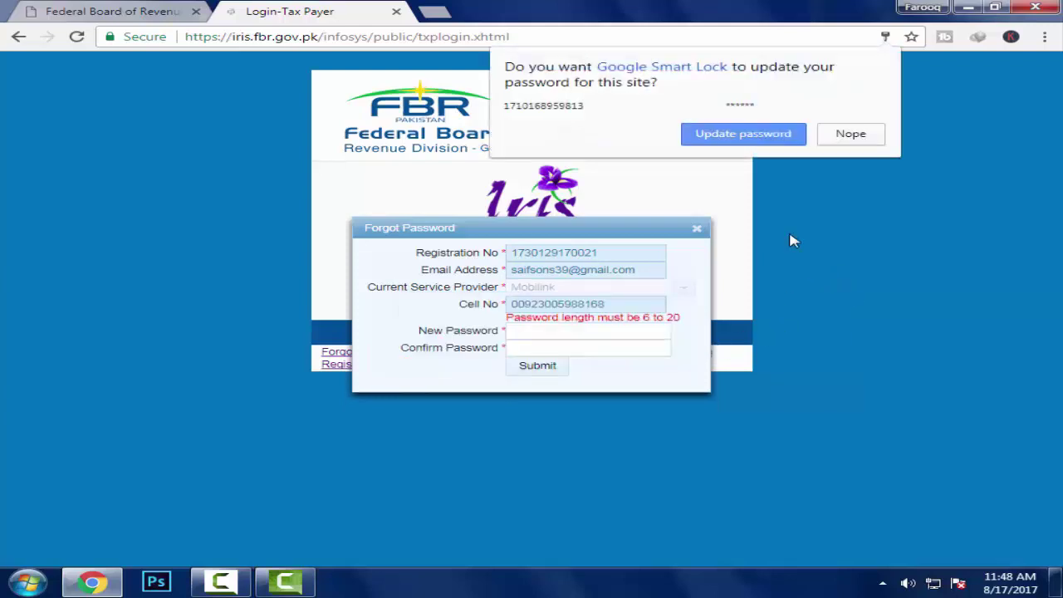
Accept the browser's password update, then enter and submit a new password in both fields.
left_click(732, 139)
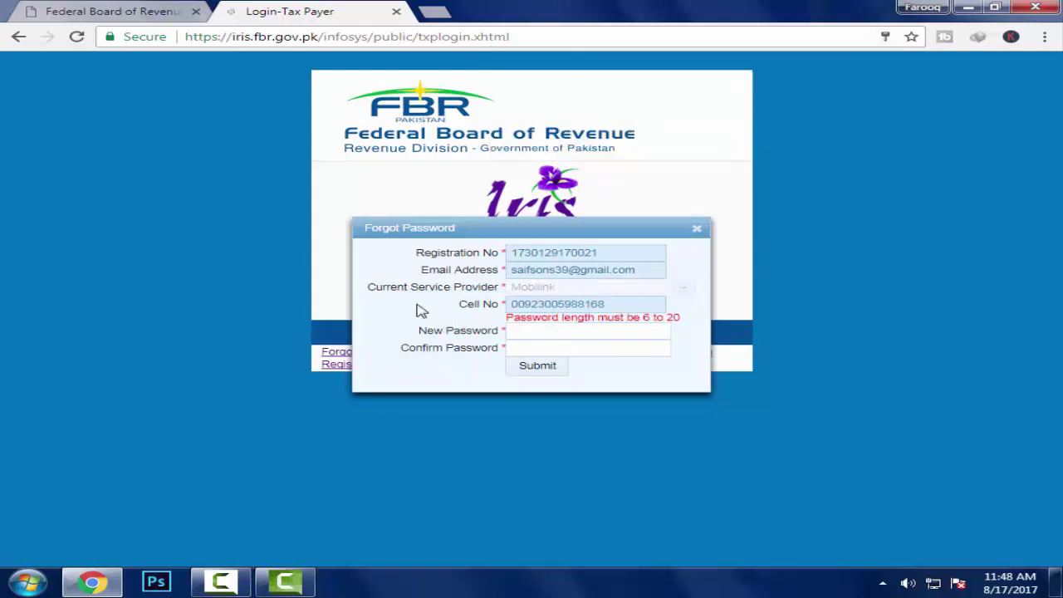
left_click(583, 329)
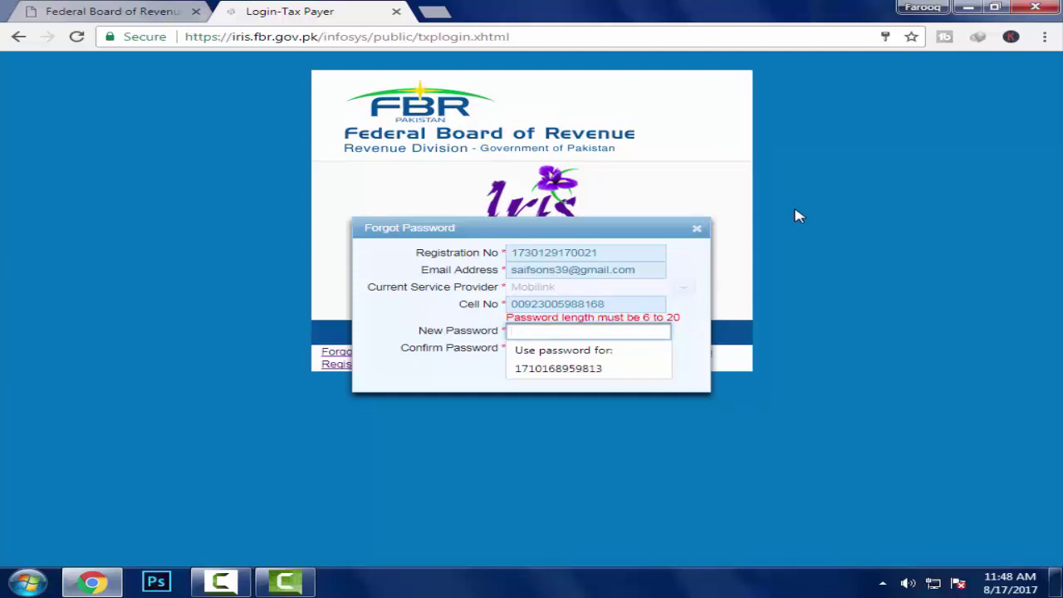
type("••••")
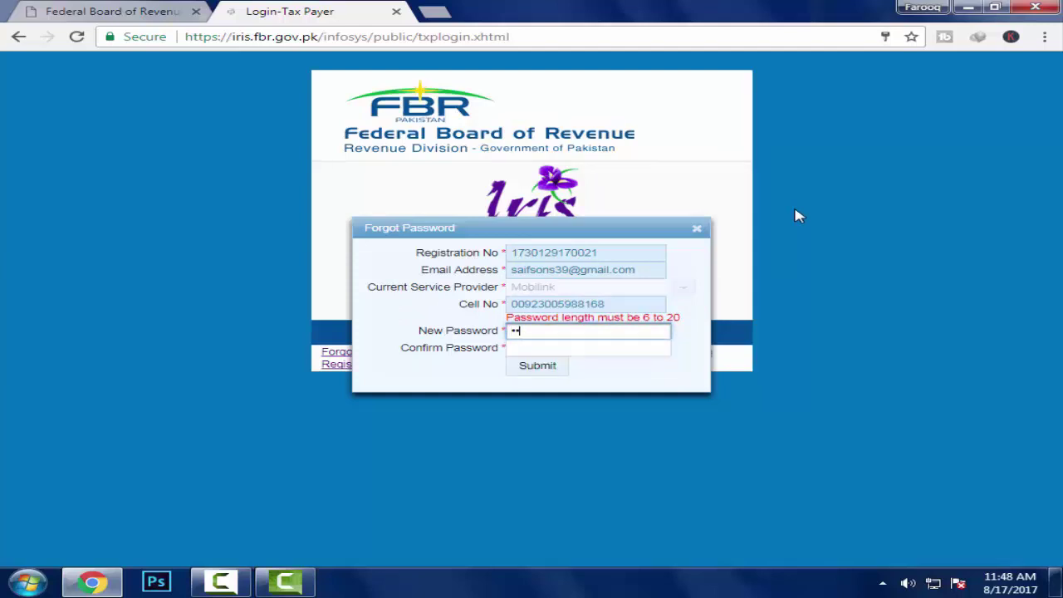
type("••••")
left_click(543, 349)
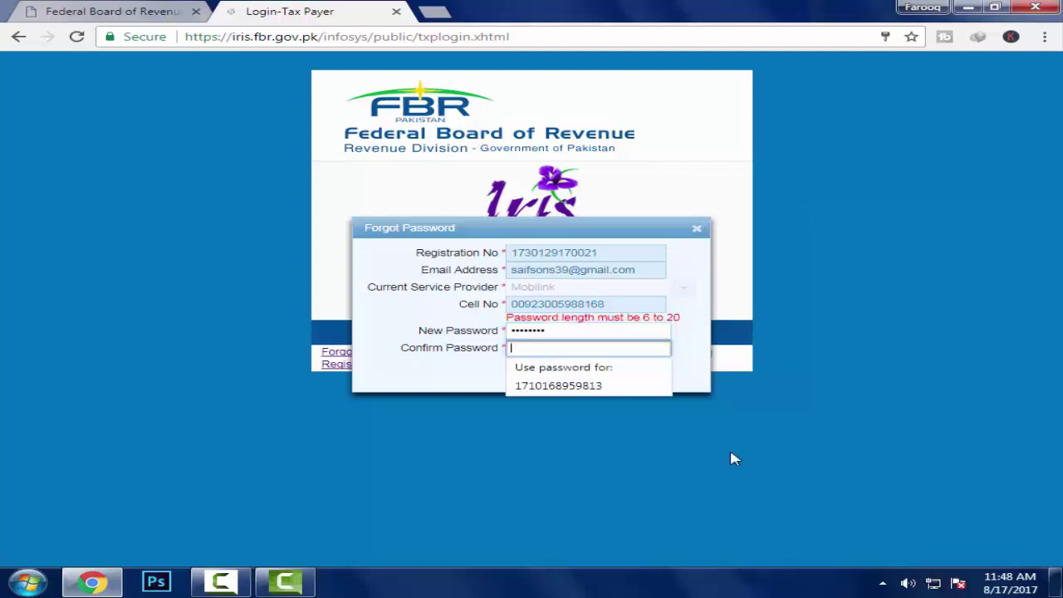
type("•••••")
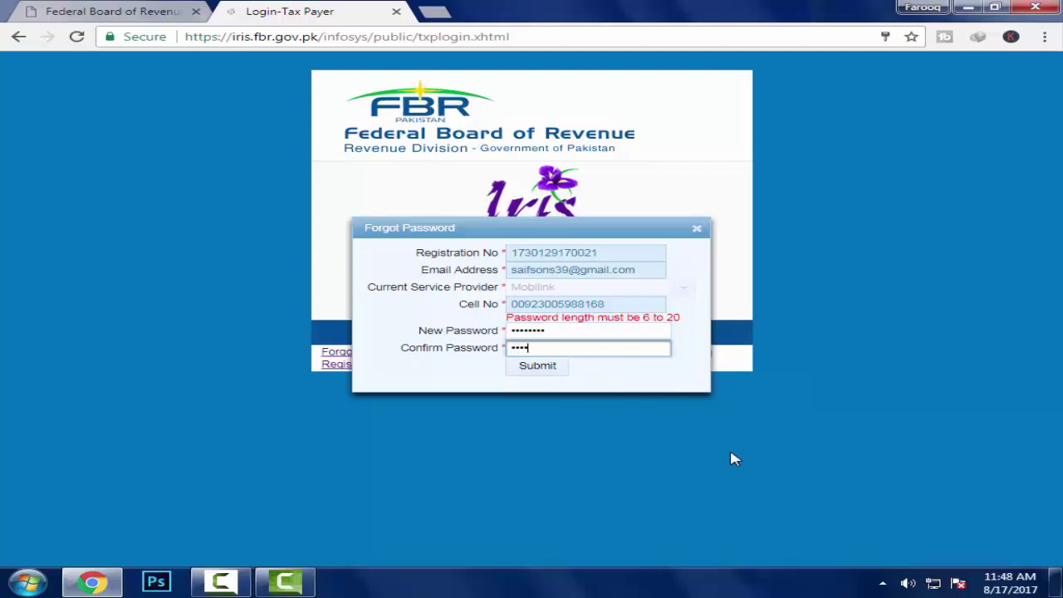
type("•••")
left_click(553, 373)
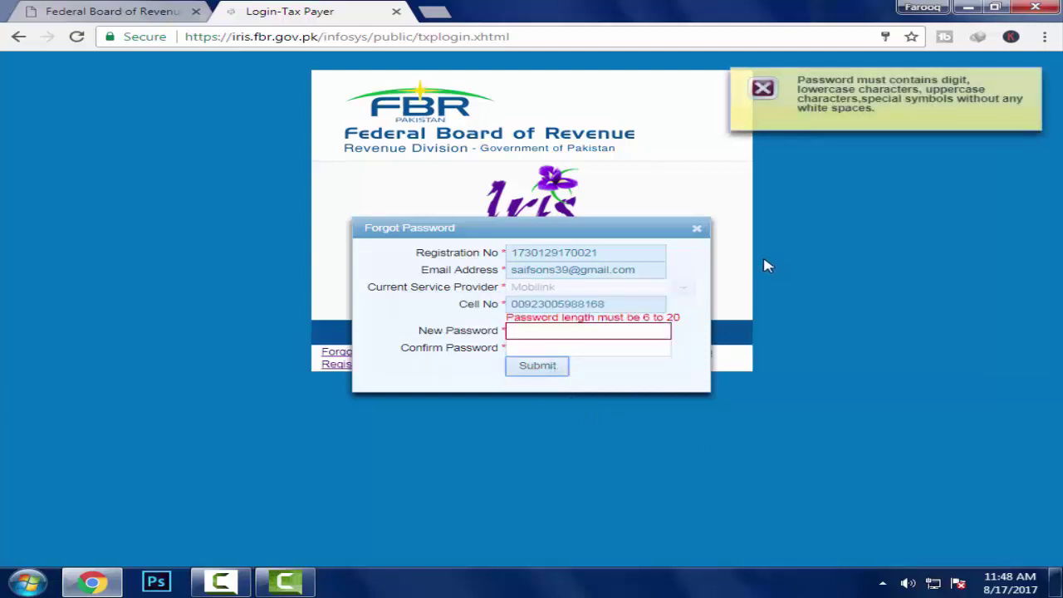
Enter a stronger password in New Password and Confirm Password and resubmit it.
left_click(533, 332)
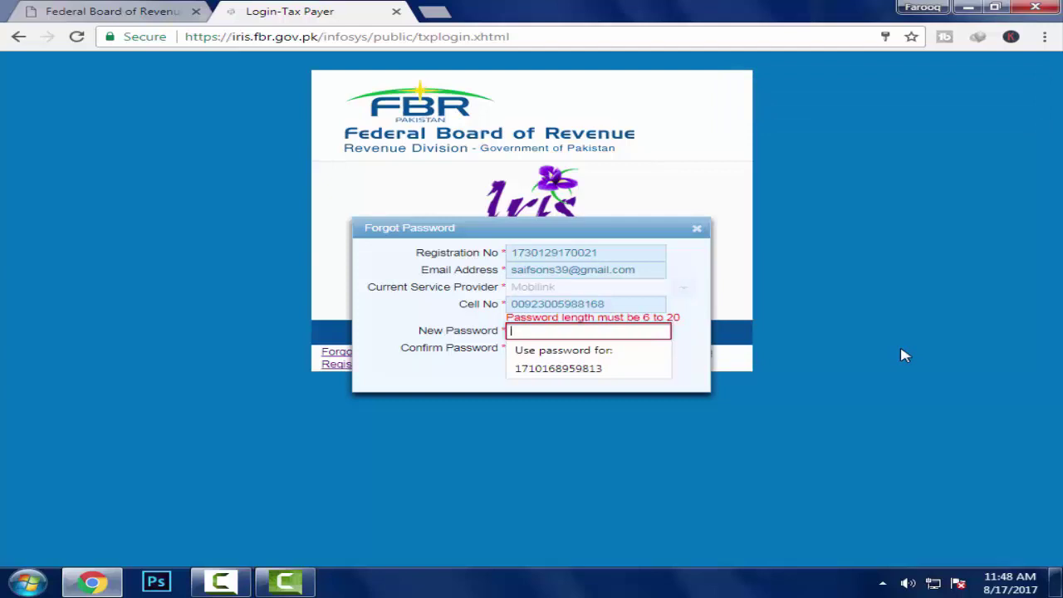
type("*")
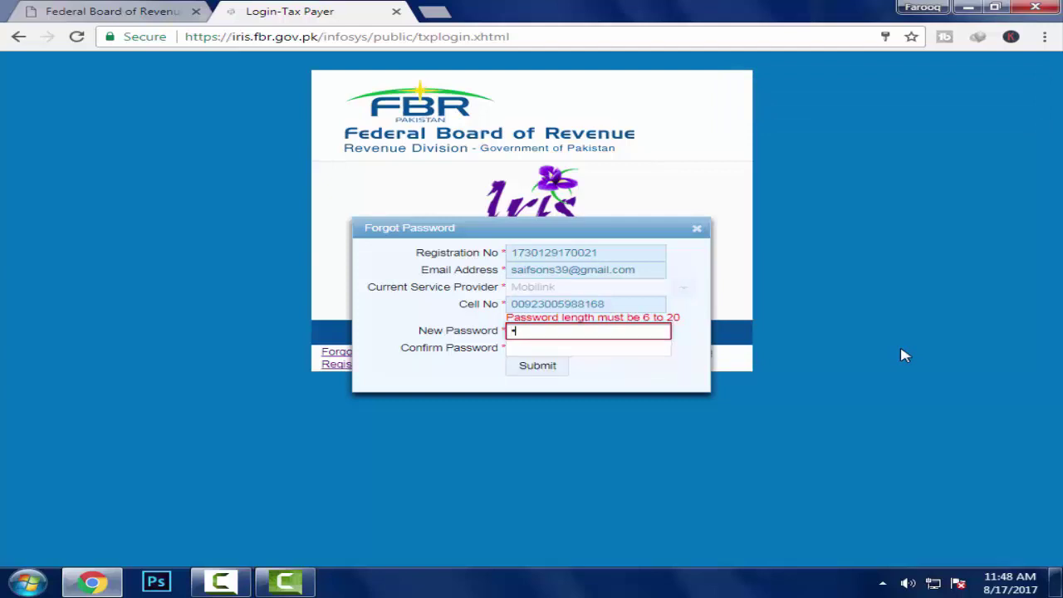
type("******")
left_click(564, 350)
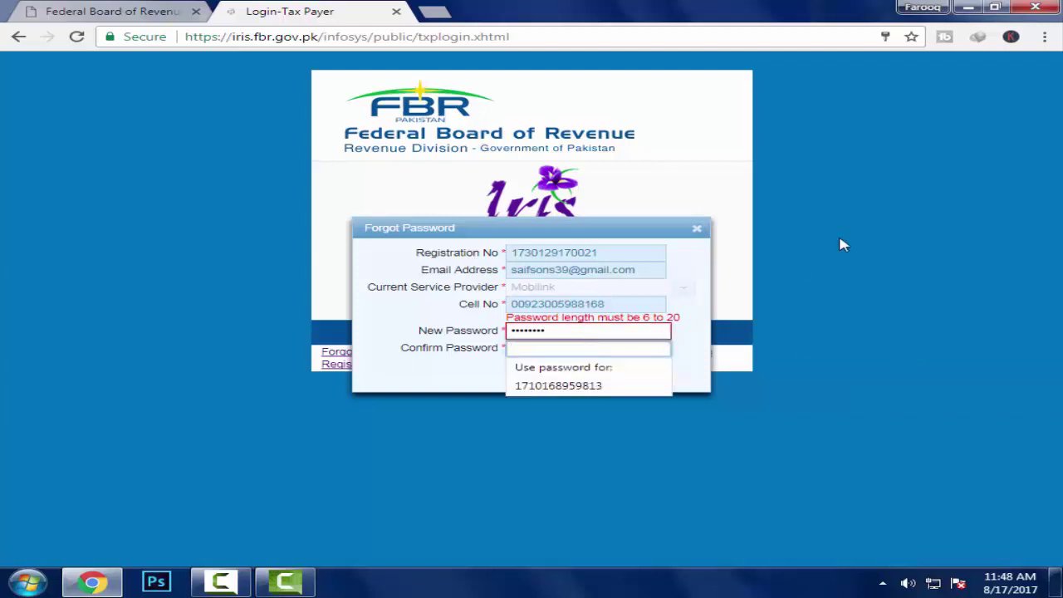
type("****")
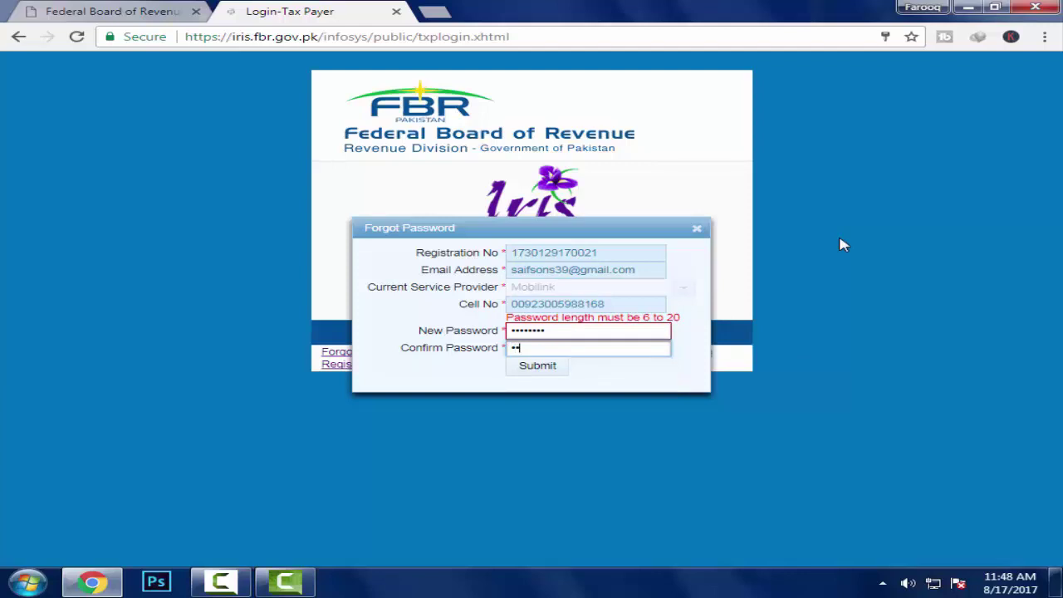
type("****")
left_click(539, 369)
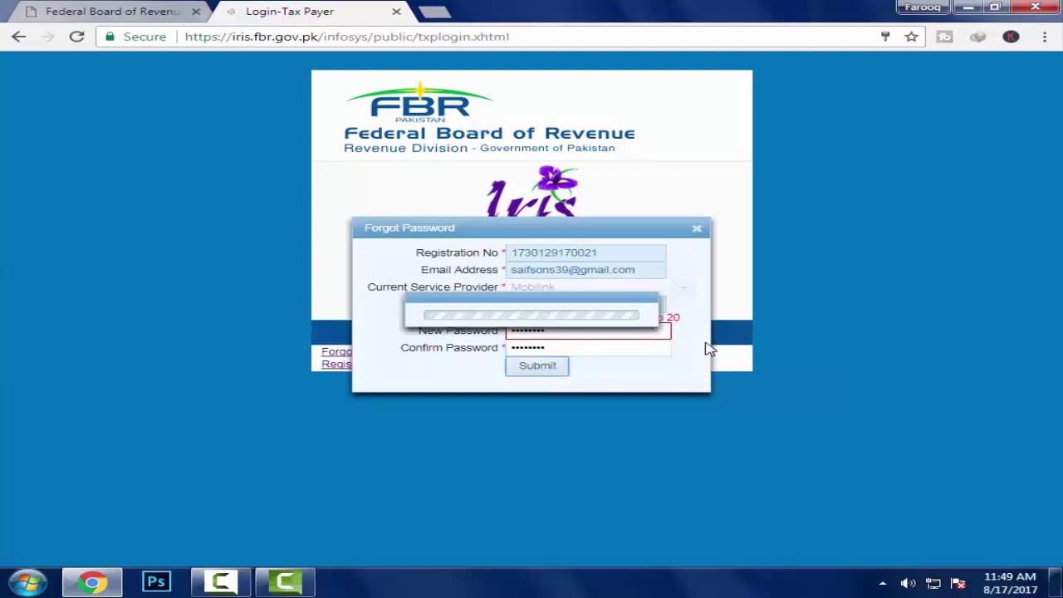